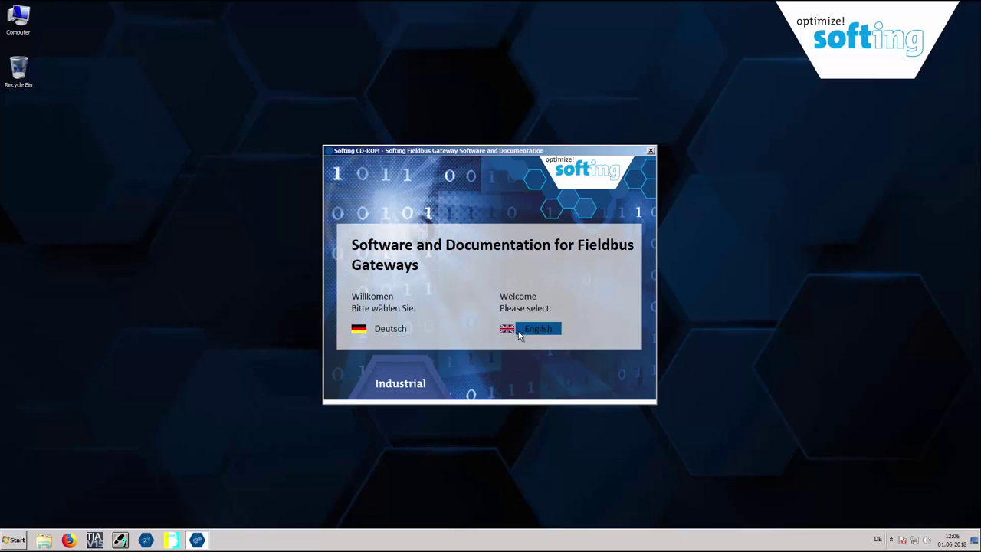
Exit the English pnGate PA installer and search the network, finding the gateway at 172.20.13.10.
left_click(518, 331)
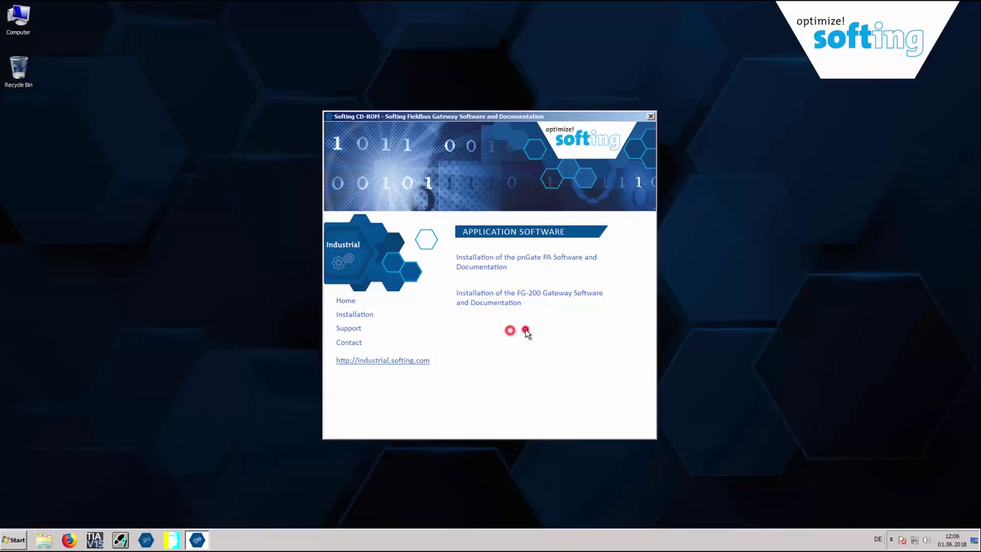
left_click(505, 262)
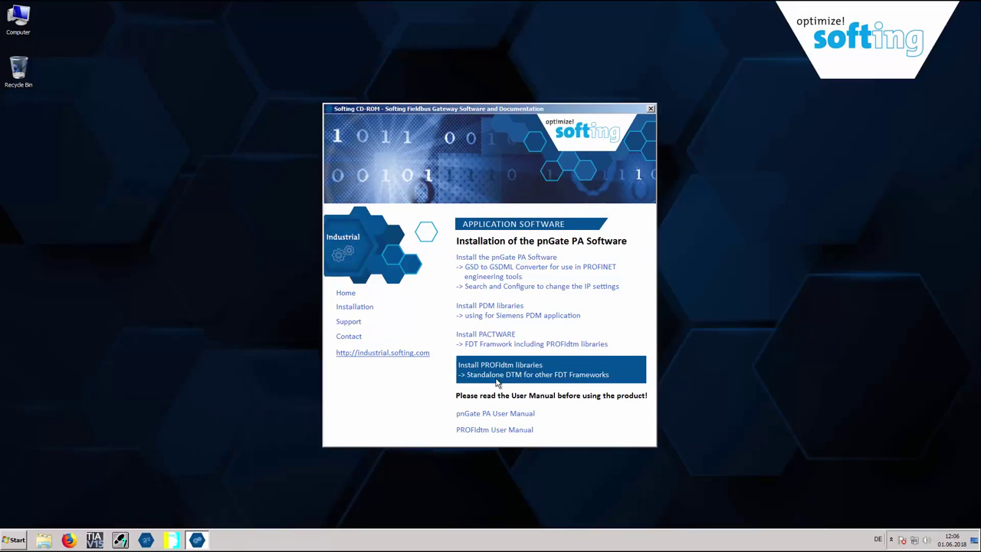
left_click(650, 108)
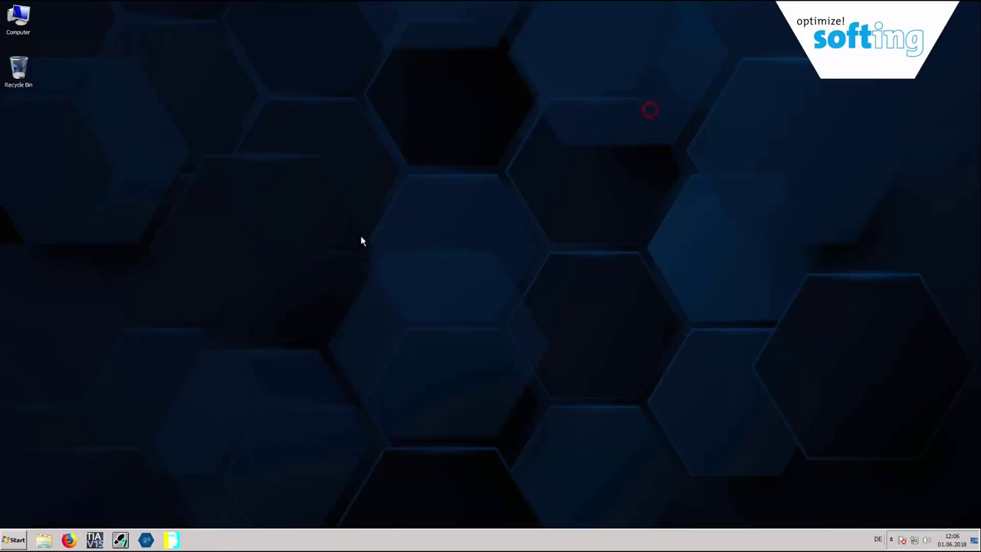
left_click(146, 541)
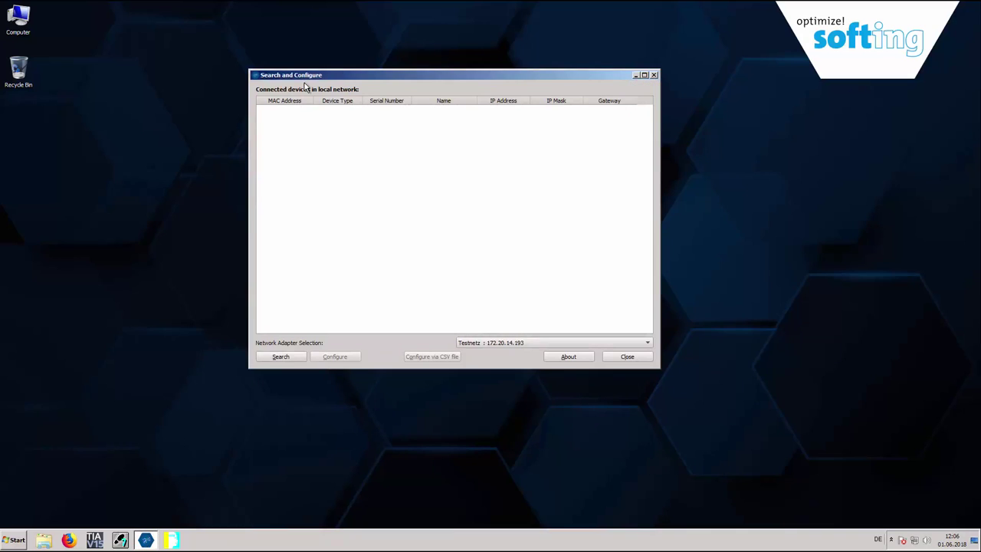
left_click(281, 356)
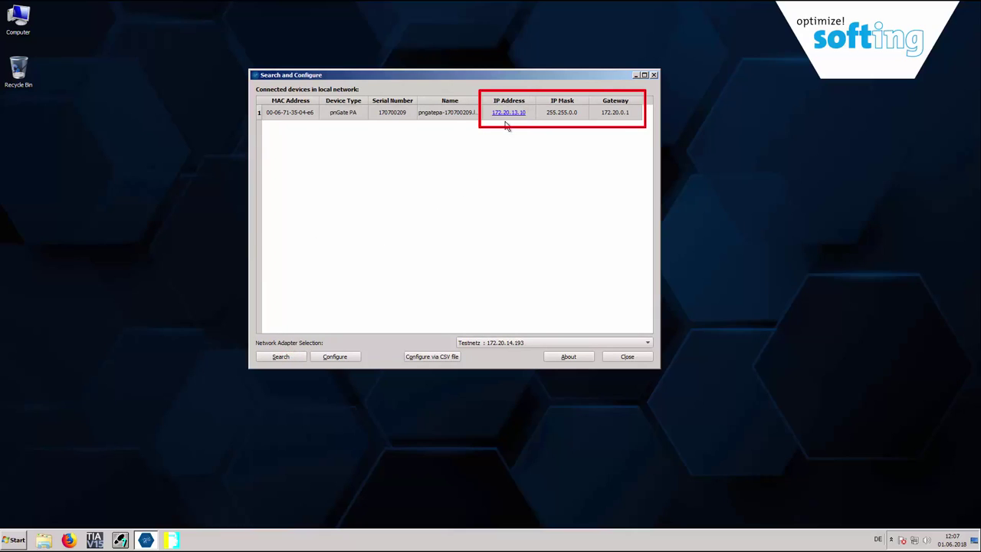
Close Search and Configure and open the Testnetz adapter's properties via Network and Sharing Center.
left_click(626, 357)
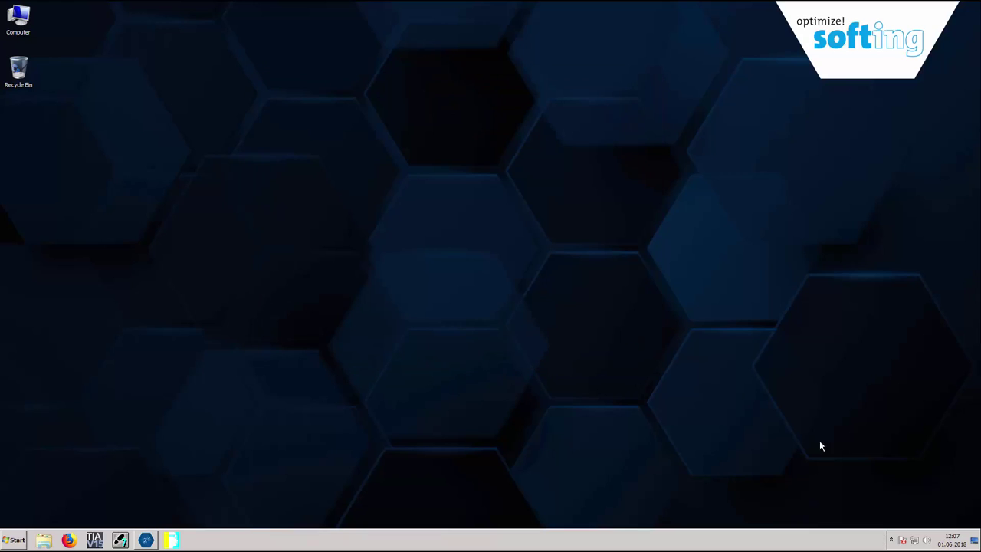
right_click(914, 540)
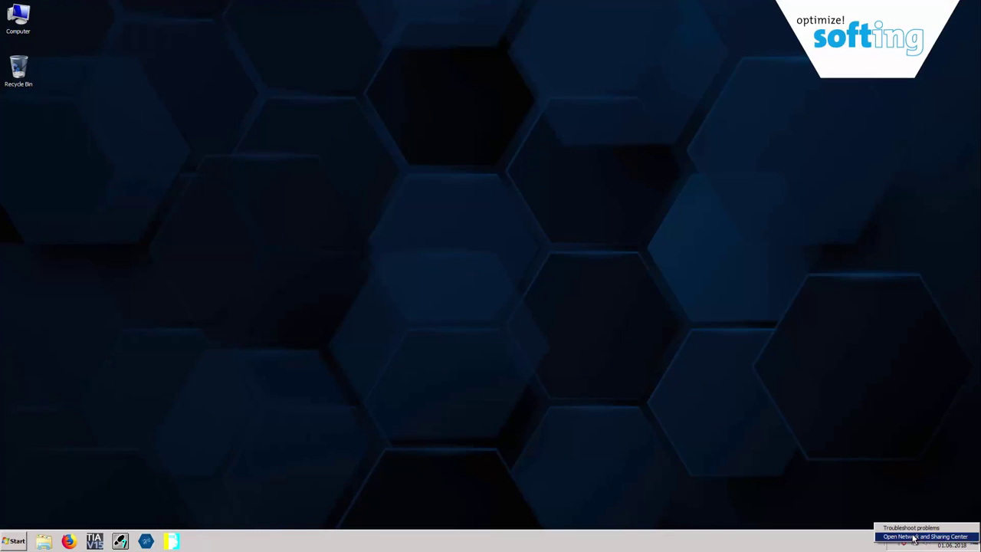
left_click(914, 536)
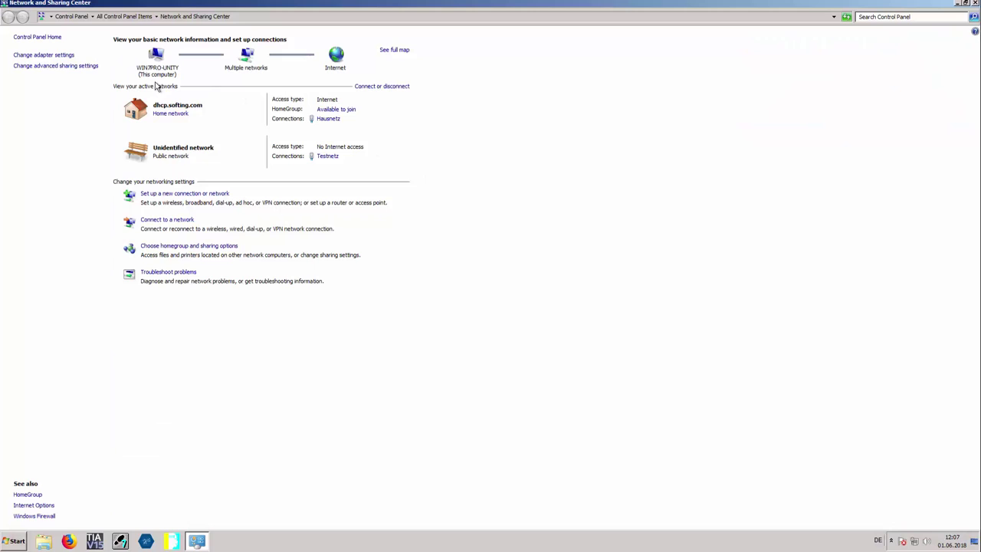
left_click(65, 56)
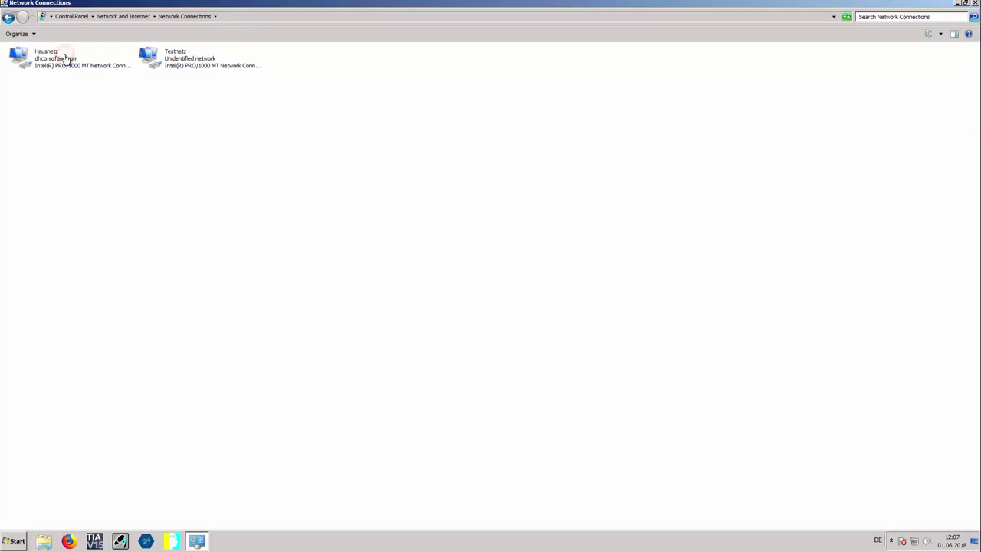
right_click(176, 61)
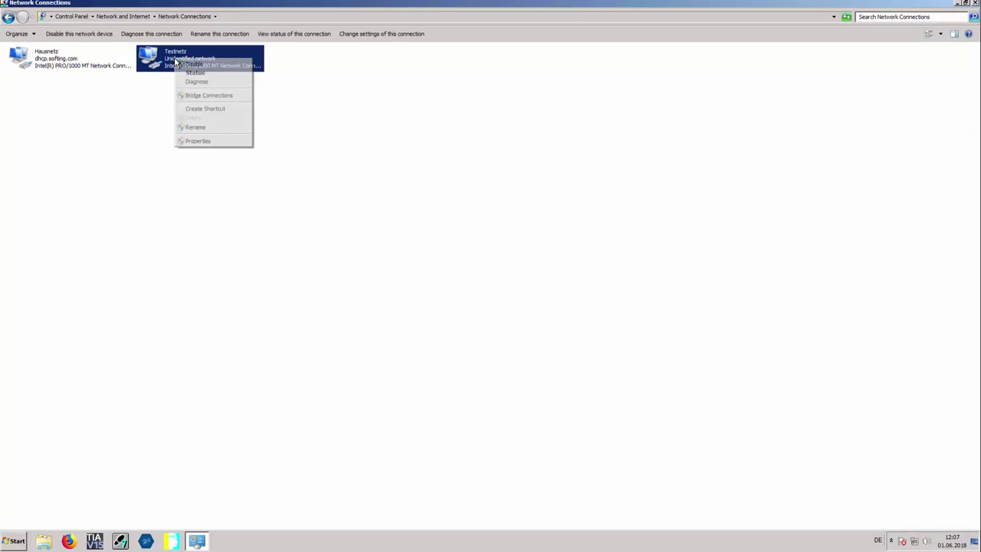
left_click(215, 143)
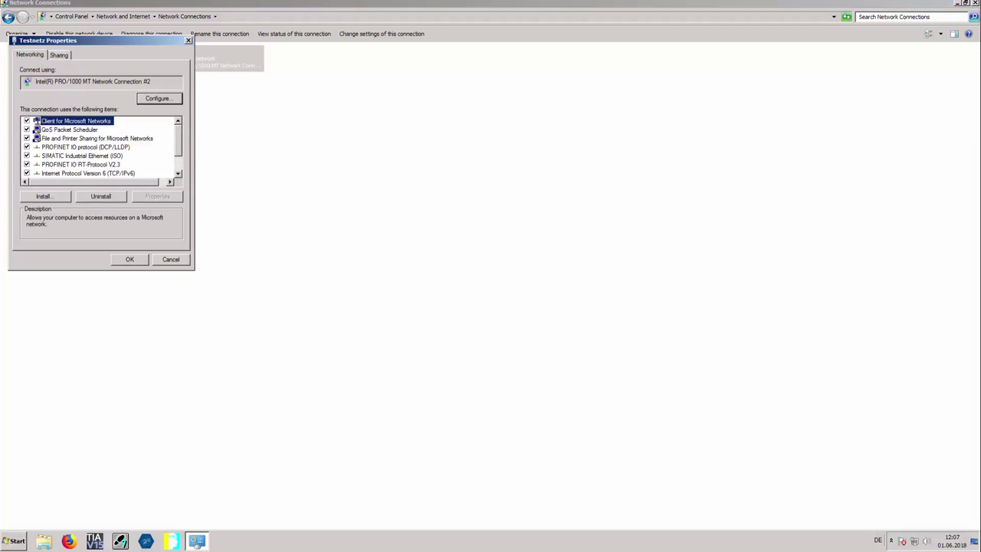
Check the Testnetz IPv4 settings (172.20.14.193, mask 255.255.0.0), then close Network Connections.
left_click_drag(135, 40, 282, 98)
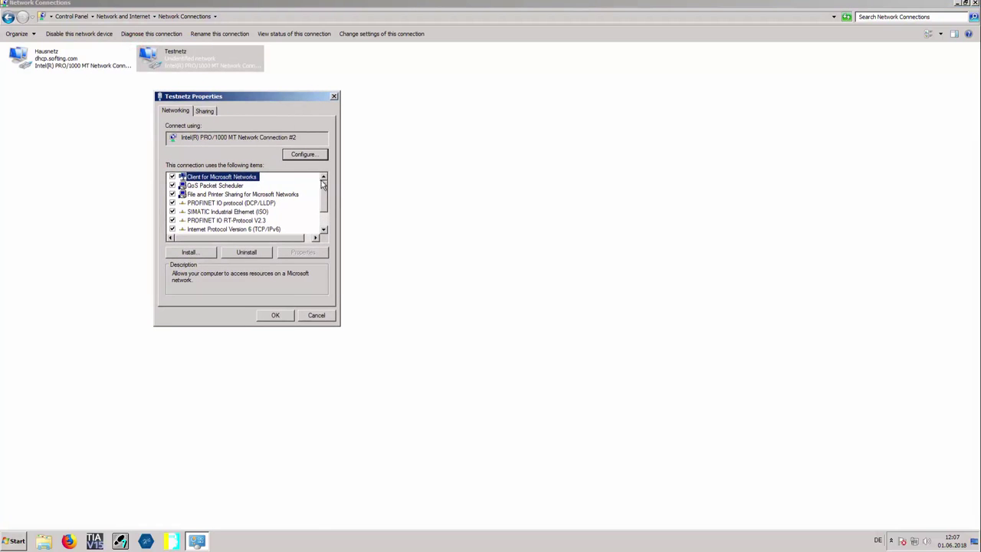
left_click_drag(324, 191, 324, 203)
left_click(277, 211)
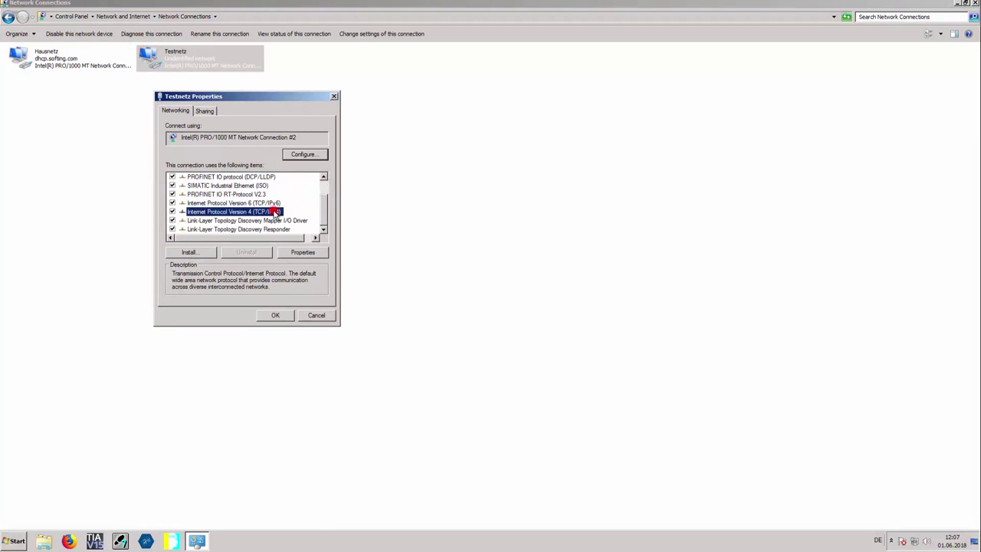
double_click(272, 212)
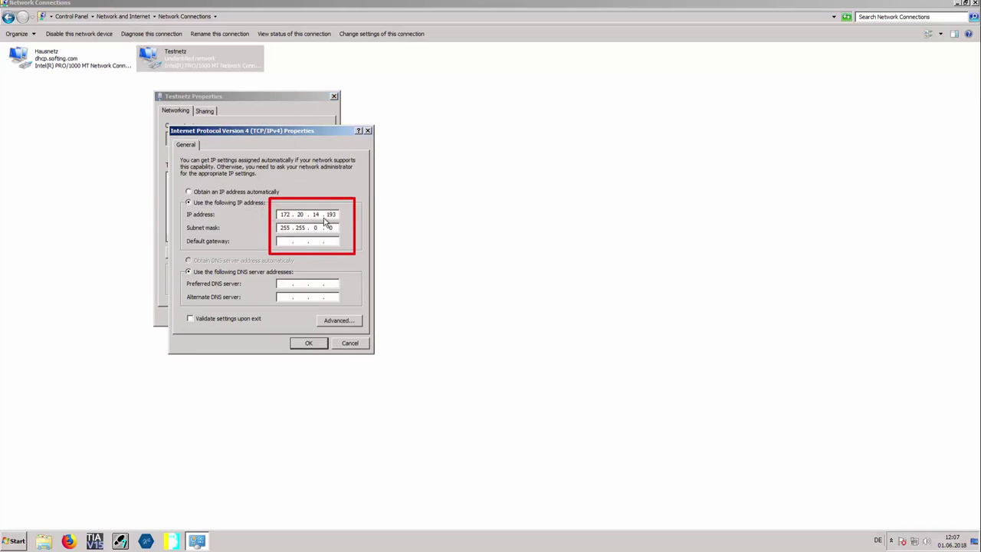
left_click(310, 342)
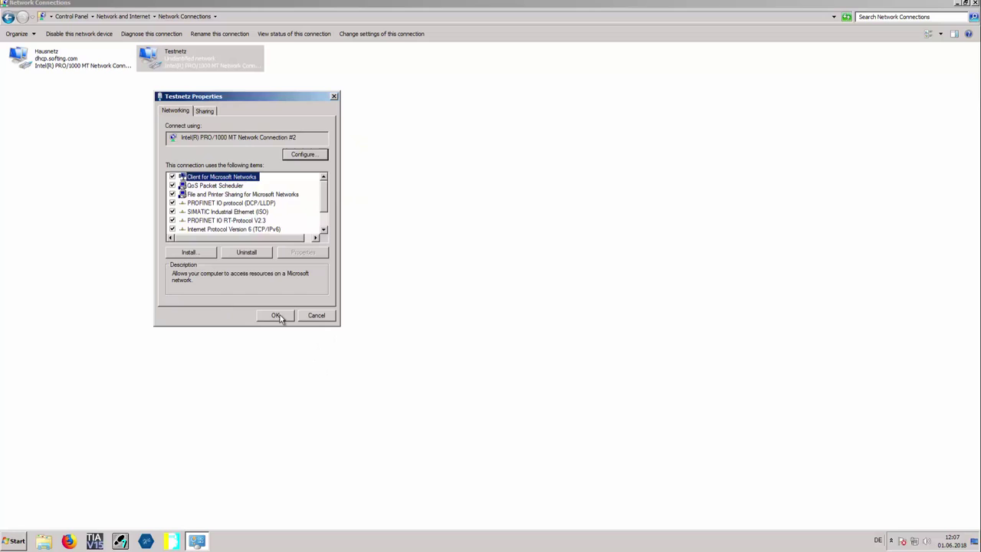
left_click(277, 315)
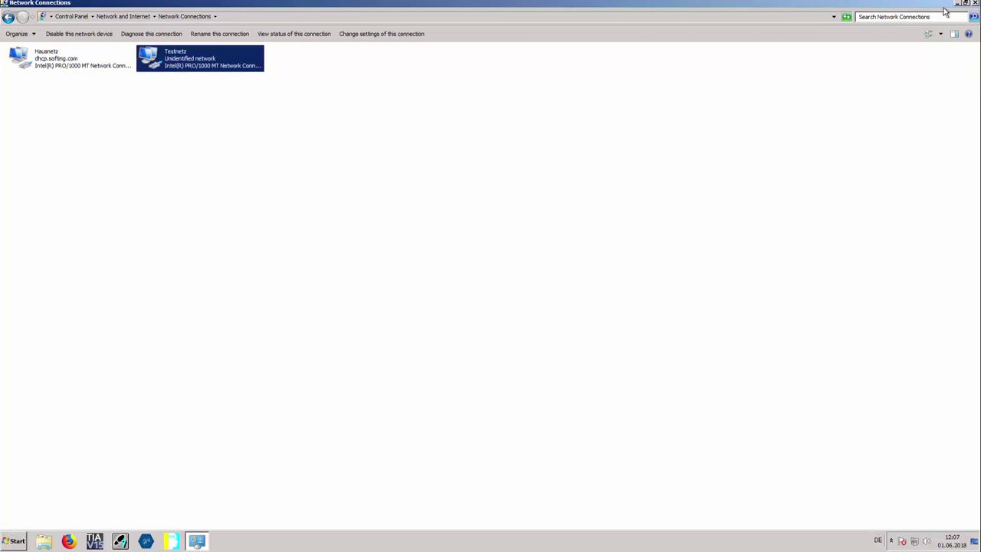
left_click(975, 4)
Open the PROFIBUS driver settings from the Control Panel.
left_click(16, 541)
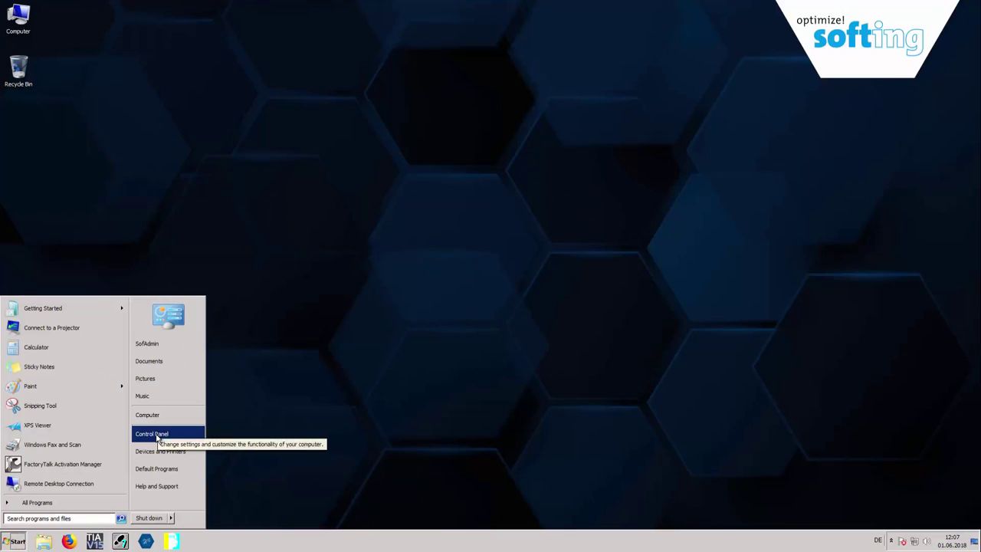
left_click(153, 434)
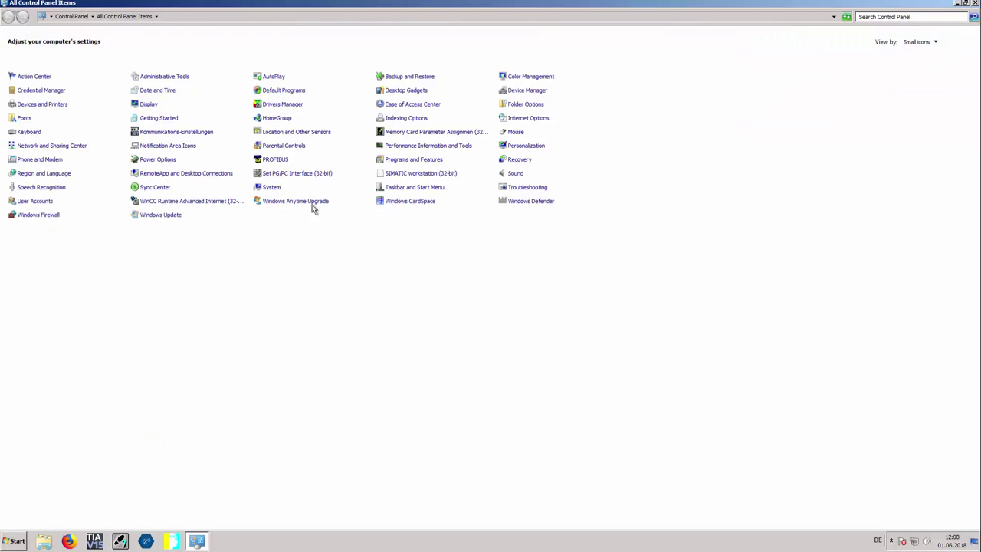
left_click(275, 161)
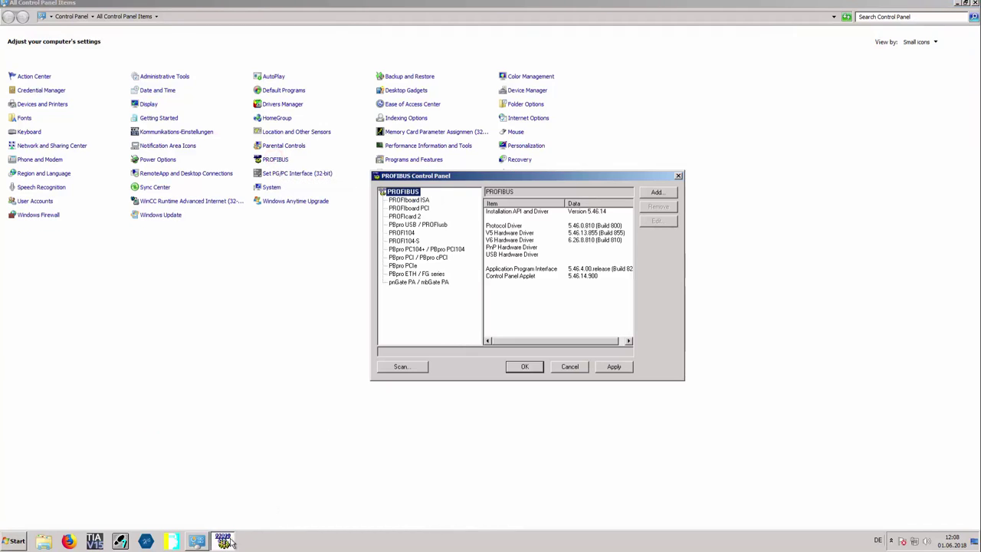
Add a pnGate PA node Node0 at 172.20.13.10, keeping the default 3000 ms timeouts.
left_click(420, 283)
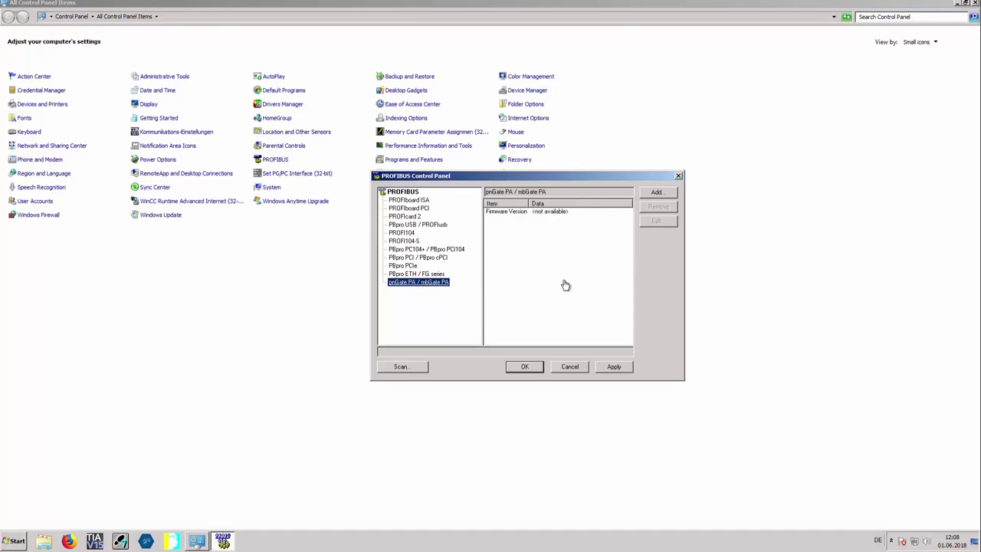
left_click(653, 193)
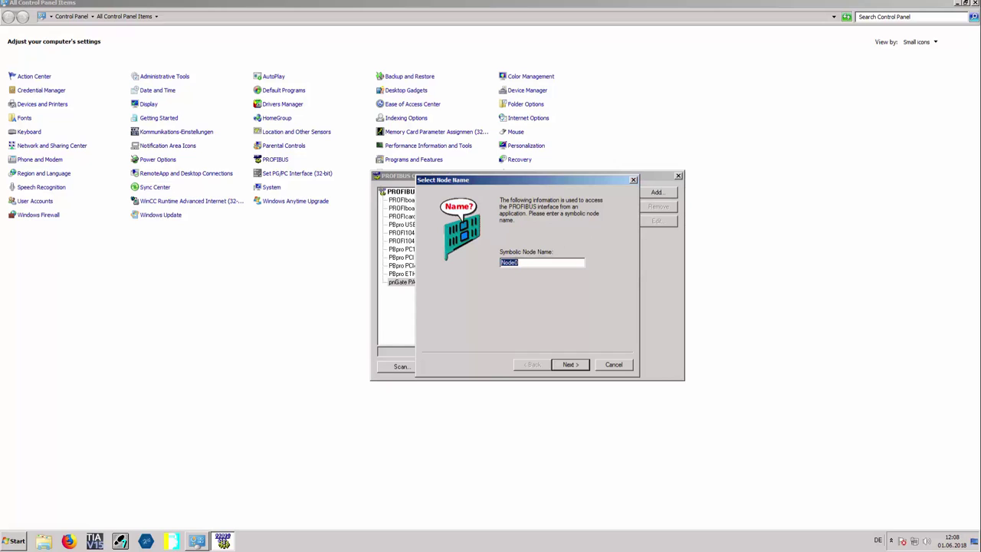
left_click(573, 365)
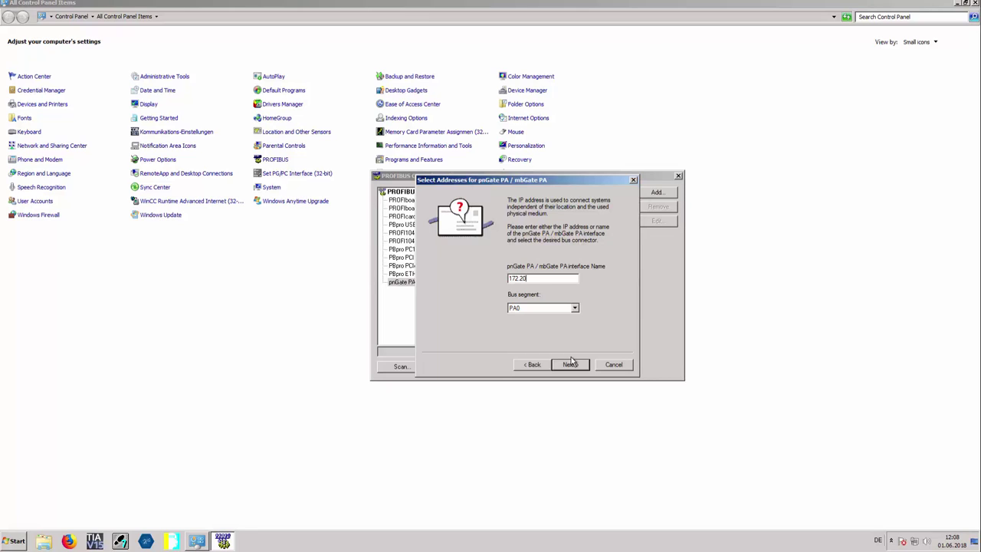
type("172.20.13.10")
left_click(571, 363)
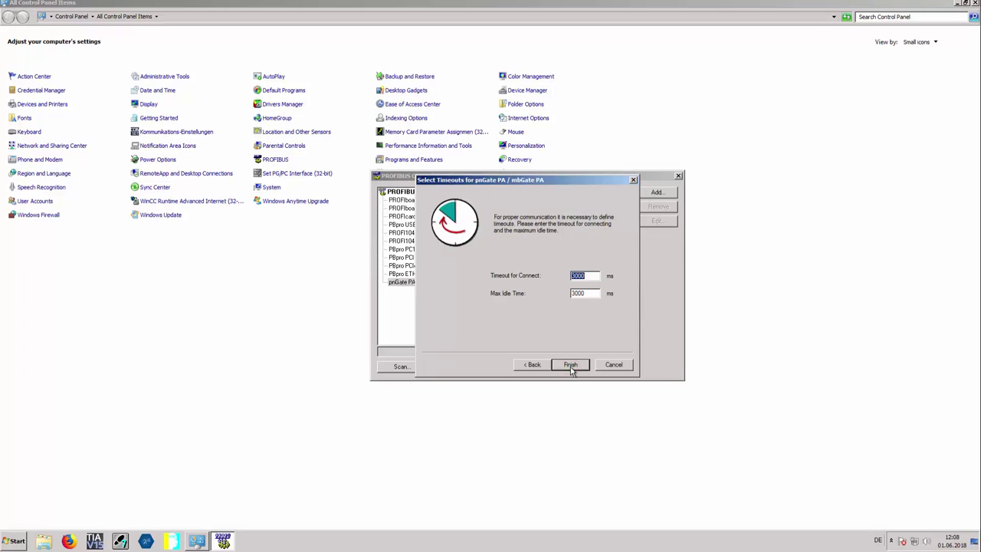
left_click(571, 365)
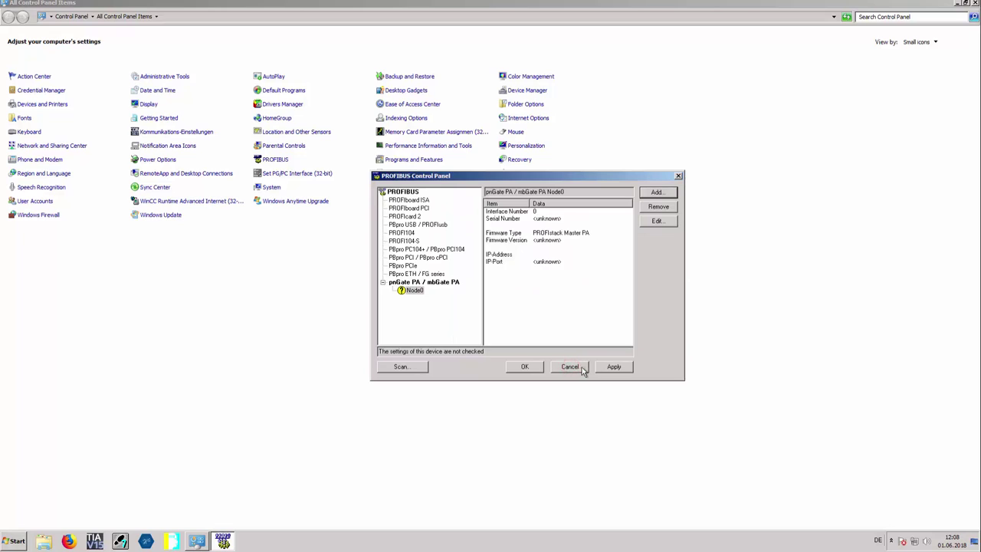
Apply and confirm the Node0 PROFIBUS configuration, then close the Control Panel.
left_click(614, 368)
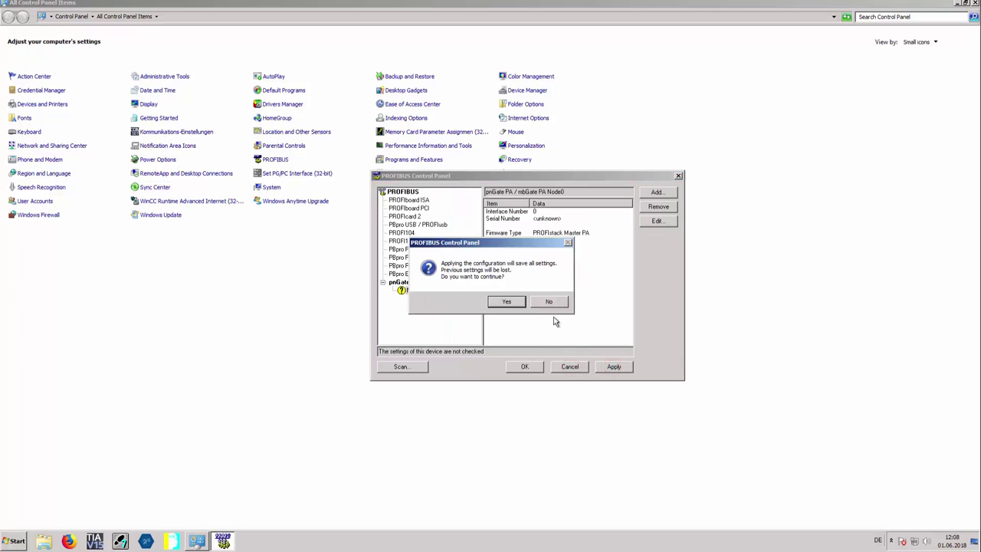
left_click(508, 302)
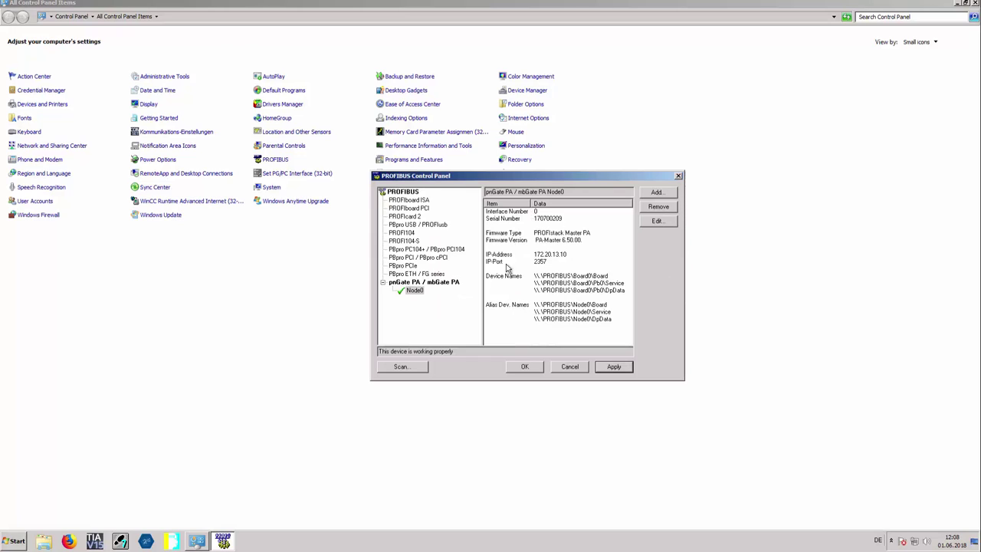
left_click(526, 367)
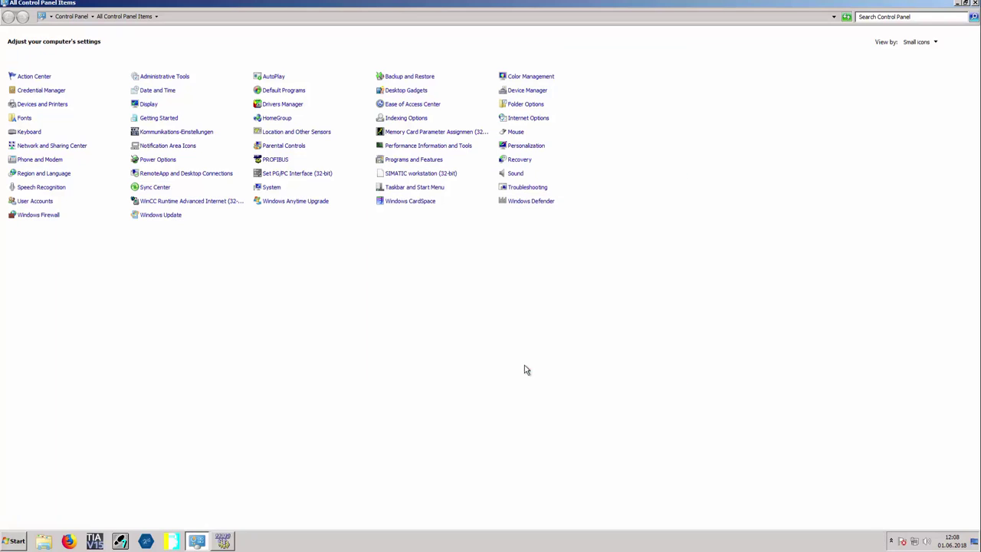
left_click(974, 3)
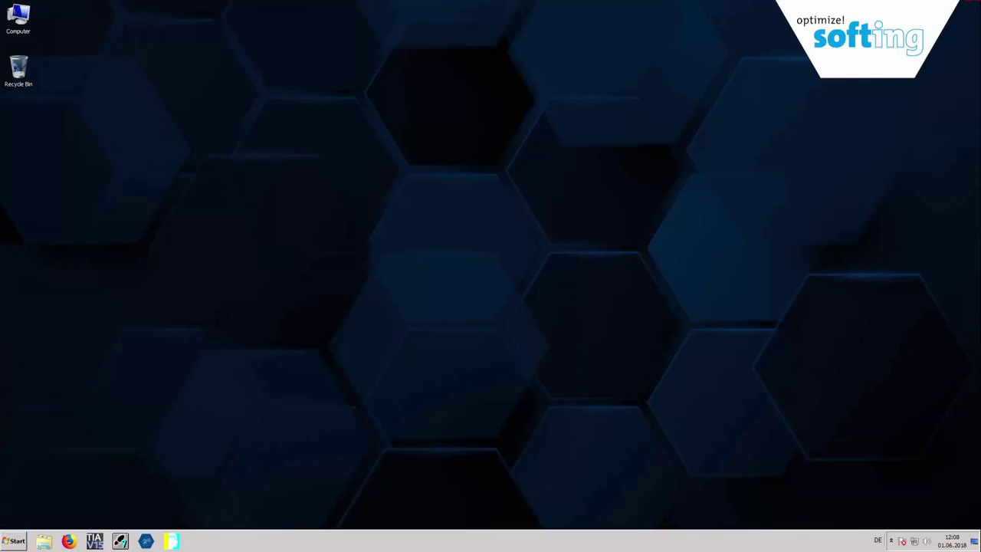
left_click(171, 541)
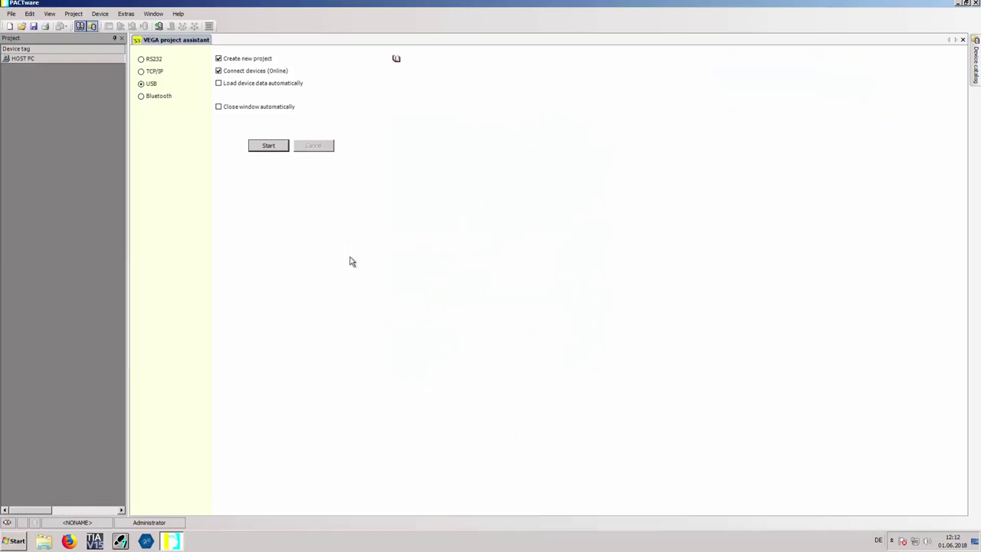
Begin saving the project to the Desktop with file name PACTware_sample_project.
left_click(33, 26)
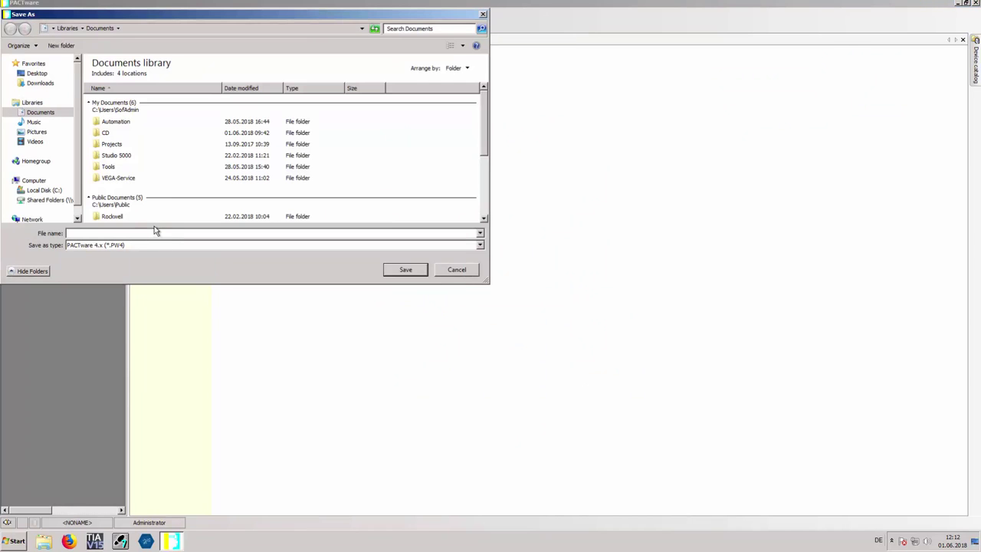
left_click(35, 73)
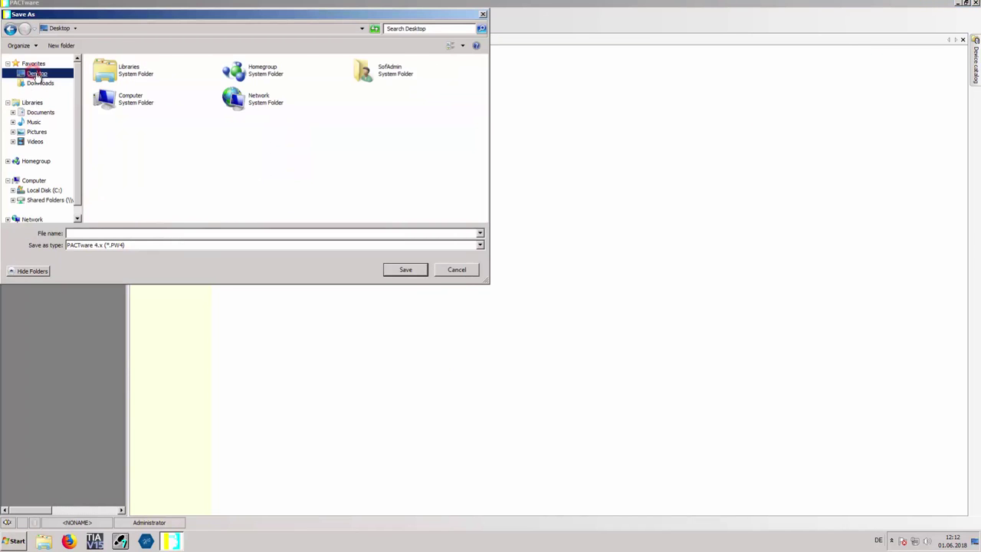
left_click(137, 234)
type("P")
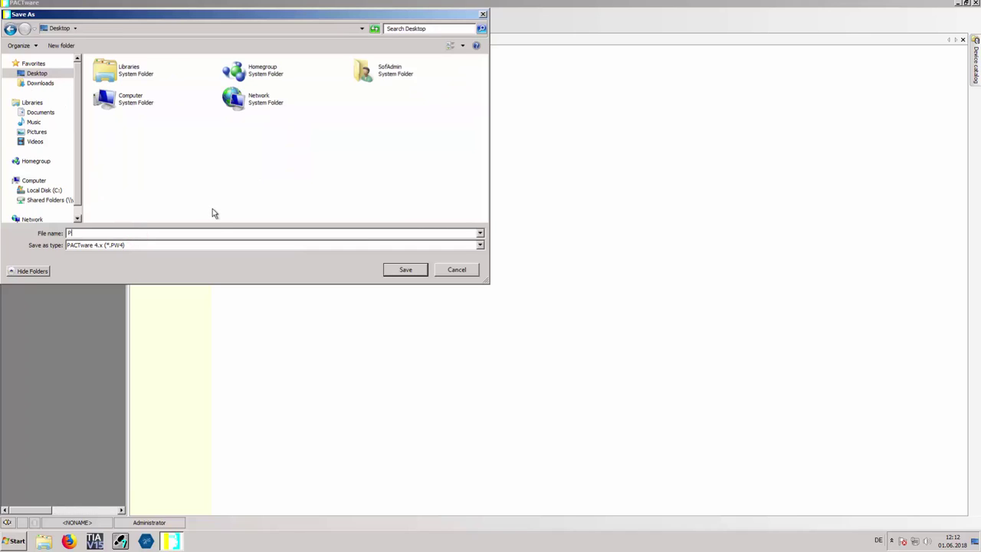
type("ACTware_sample_project")
Save PACTware_sample_project.PW4, then add a PROFIdtm DPV1 master device under HOST PC.
left_click(415, 272)
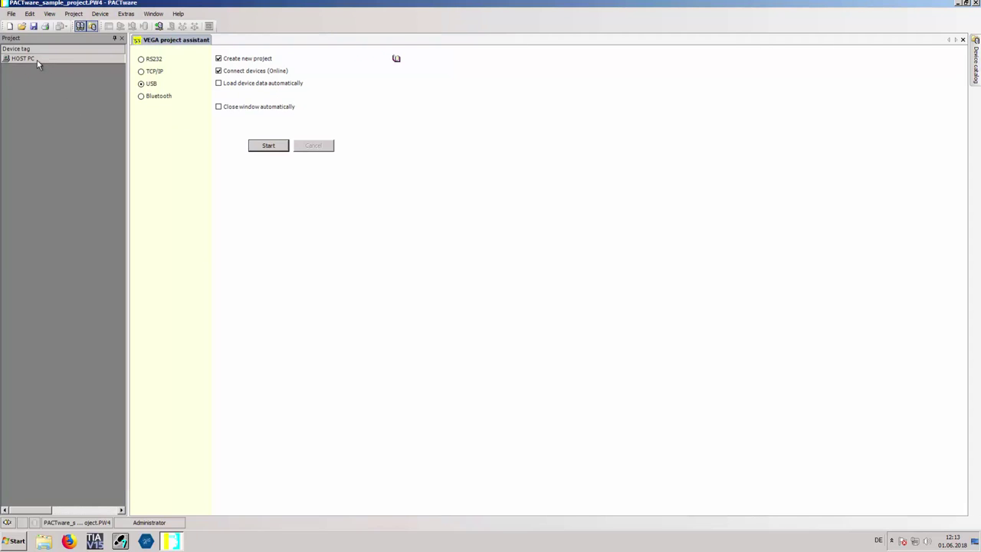
right_click(37, 60)
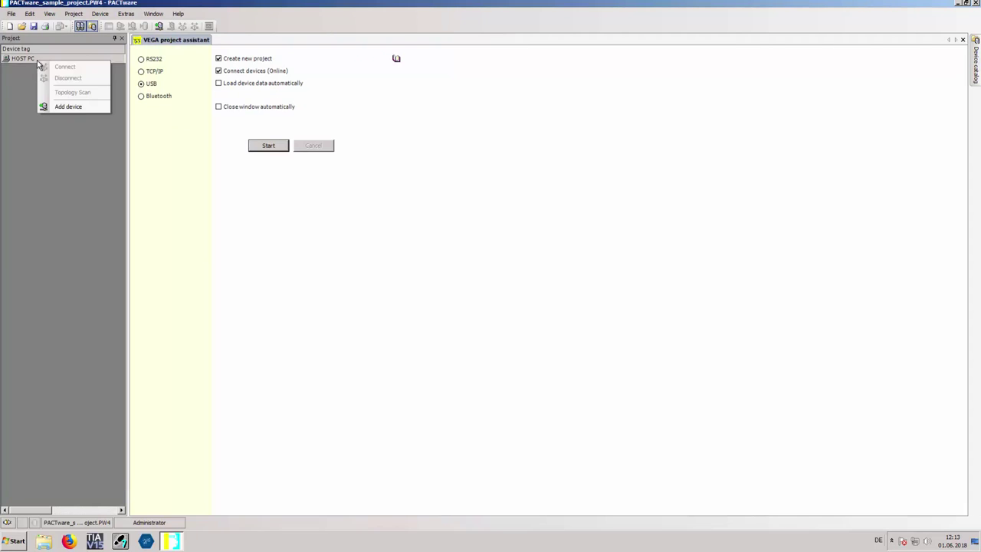
left_click(68, 107)
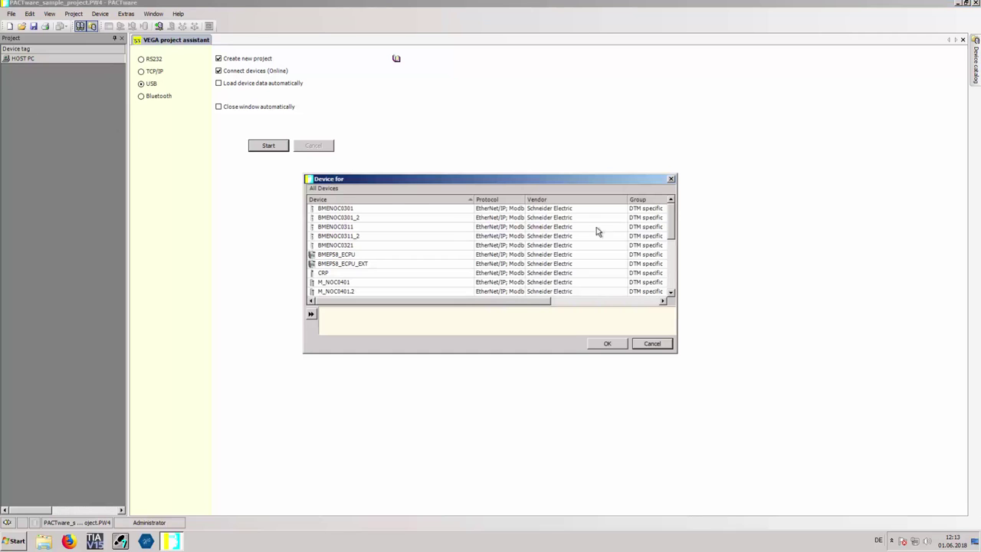
left_click_drag(669, 225, 667, 261)
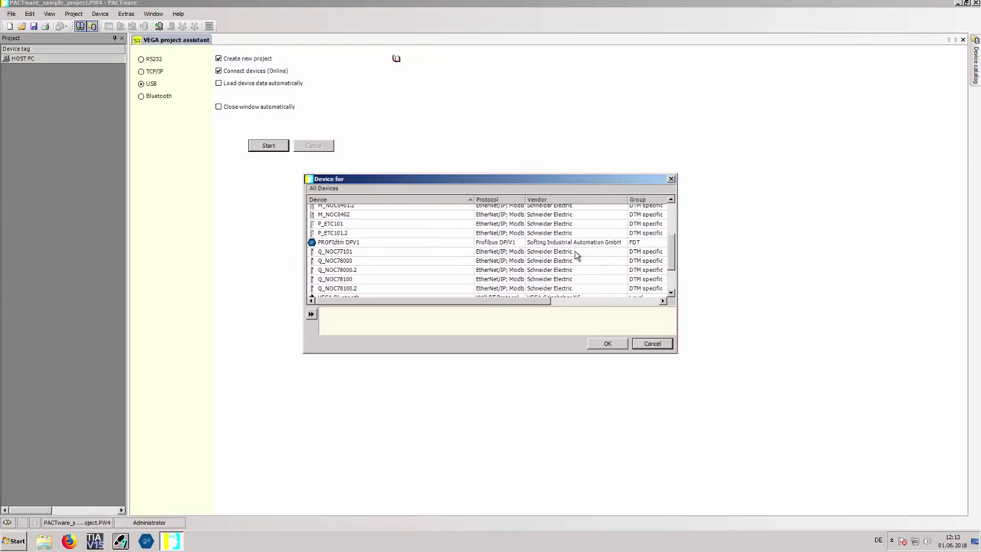
left_click(343, 244)
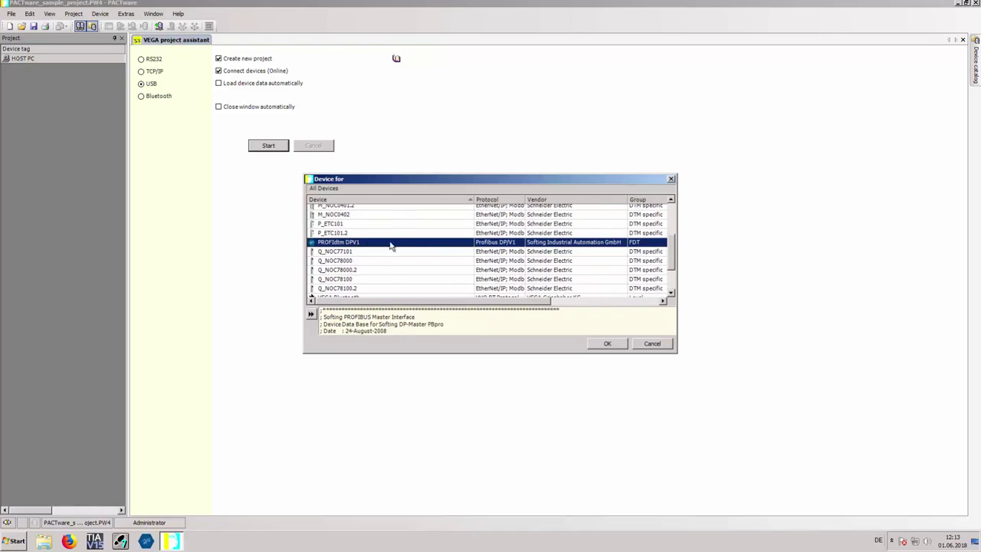
left_click(609, 344)
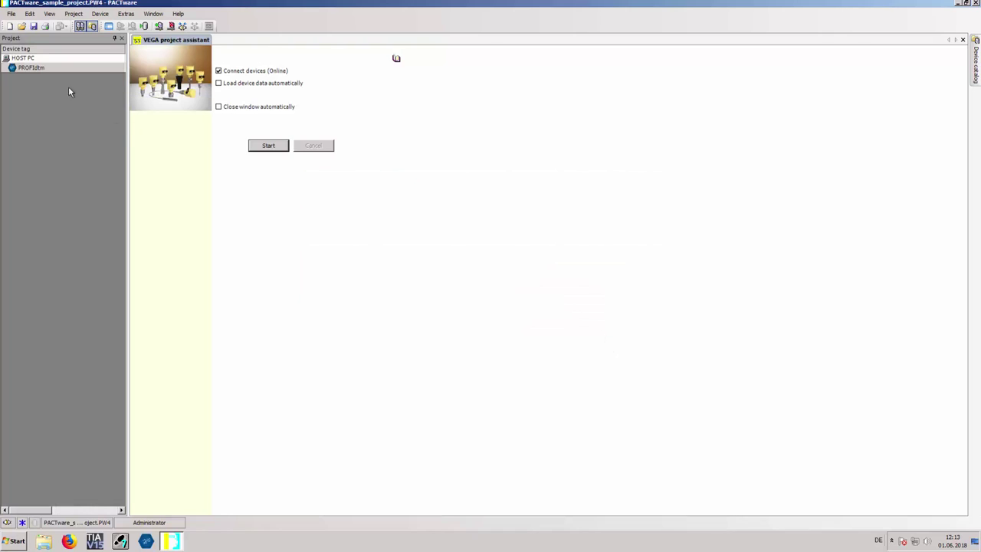
right_click(41, 68)
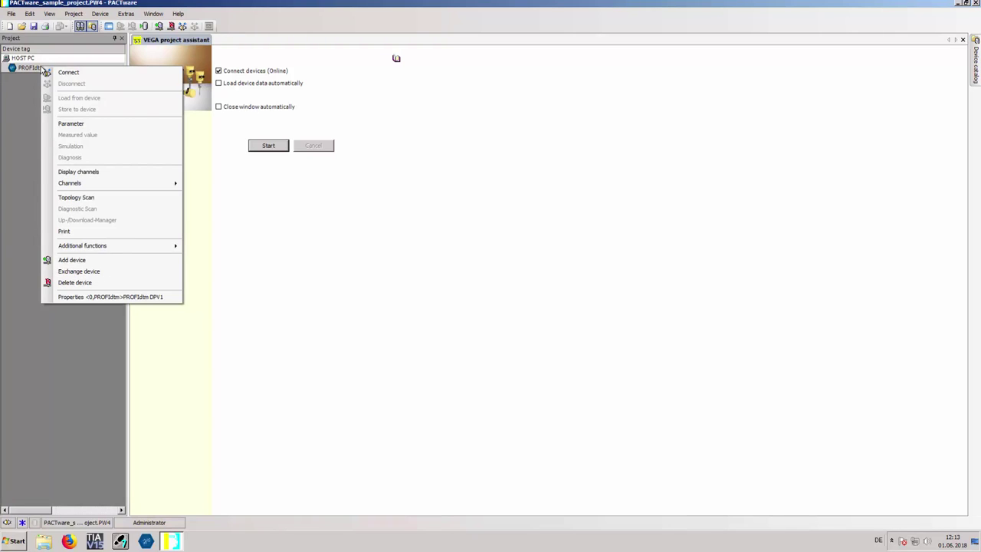
left_click(86, 125)
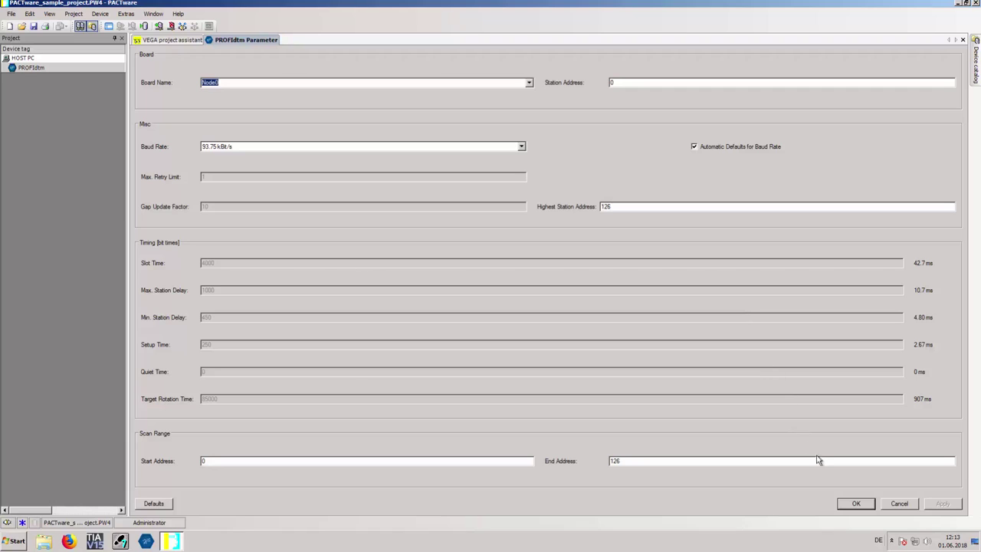
left_click(854, 503)
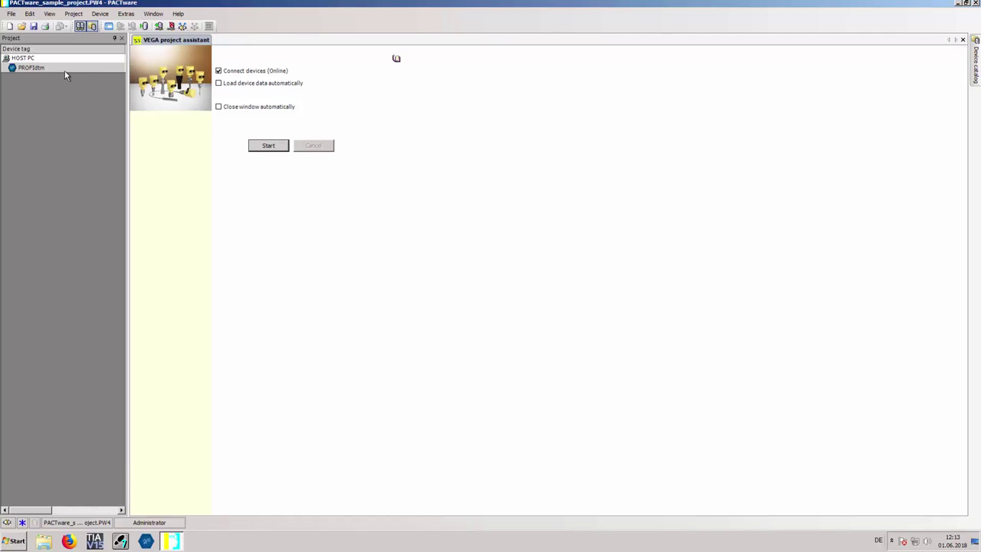
Add a VEGAPULS 41 Profibus sensor under the PROFIdtm master.
right_click(47, 72)
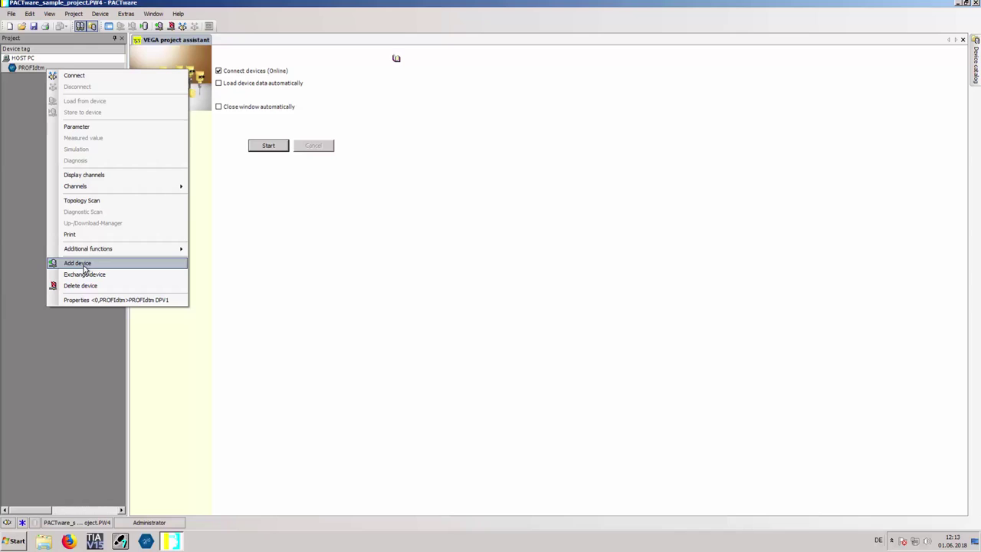
left_click(84, 265)
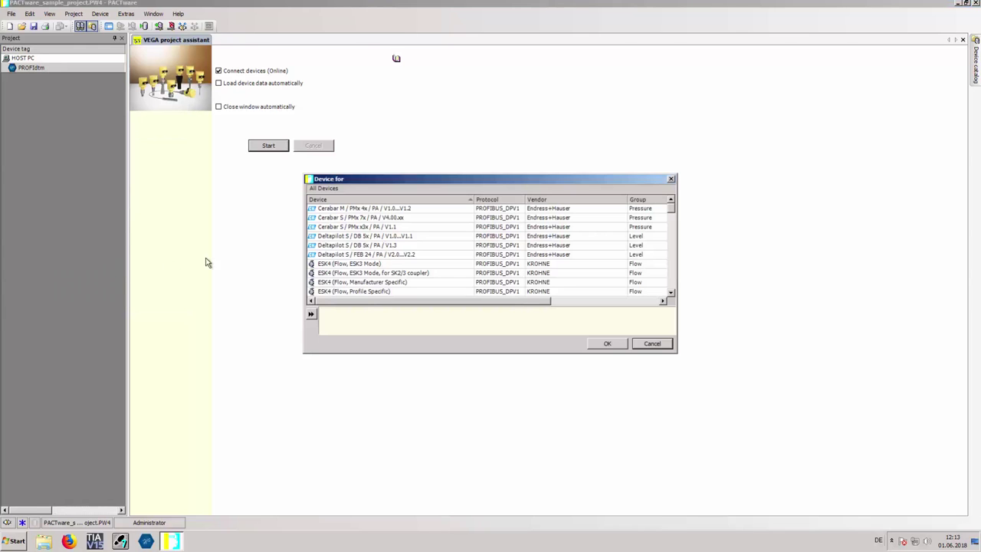
left_click(672, 203)
left_click_drag(671, 204, 670, 265)
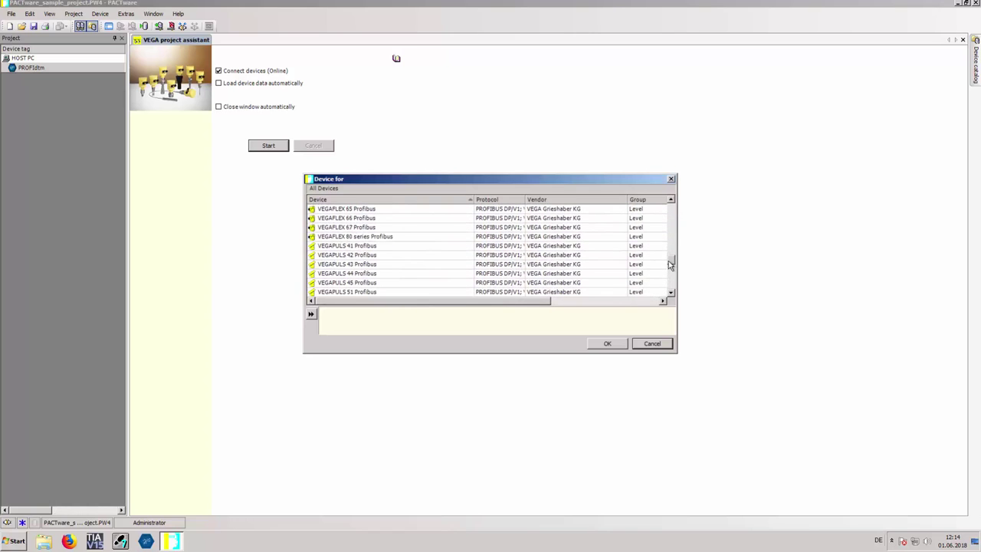
left_click(366, 247)
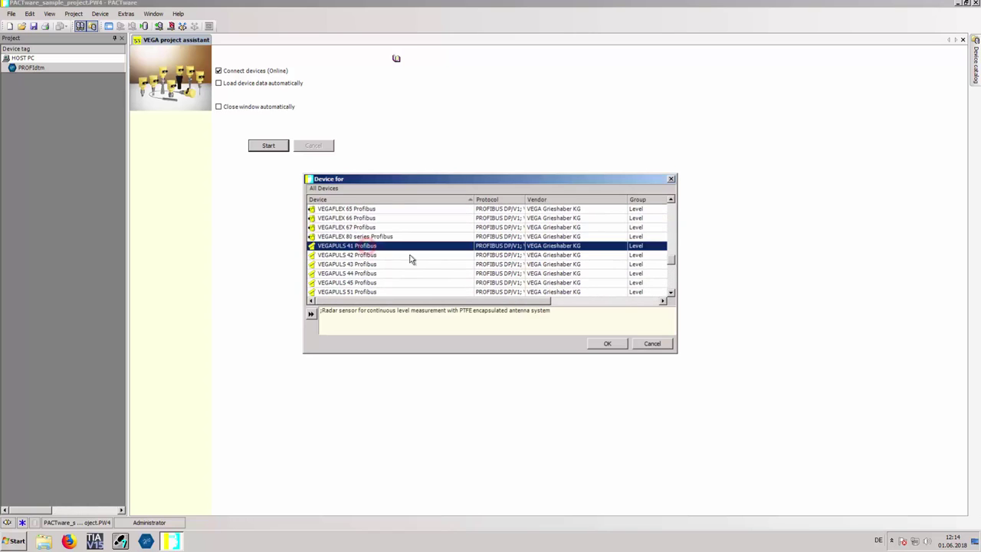
left_click(605, 344)
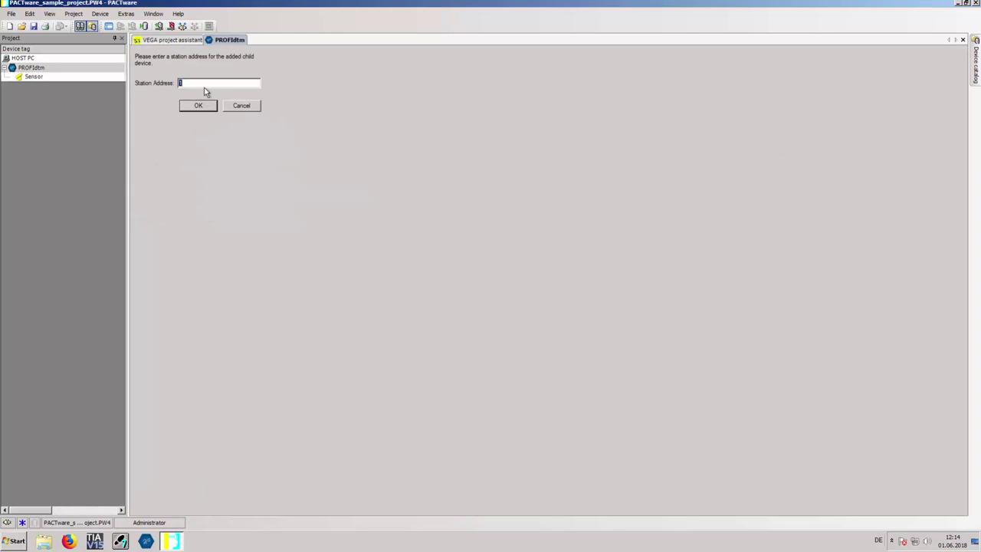
Assign the new sensor station address 125.
left_click(184, 83)
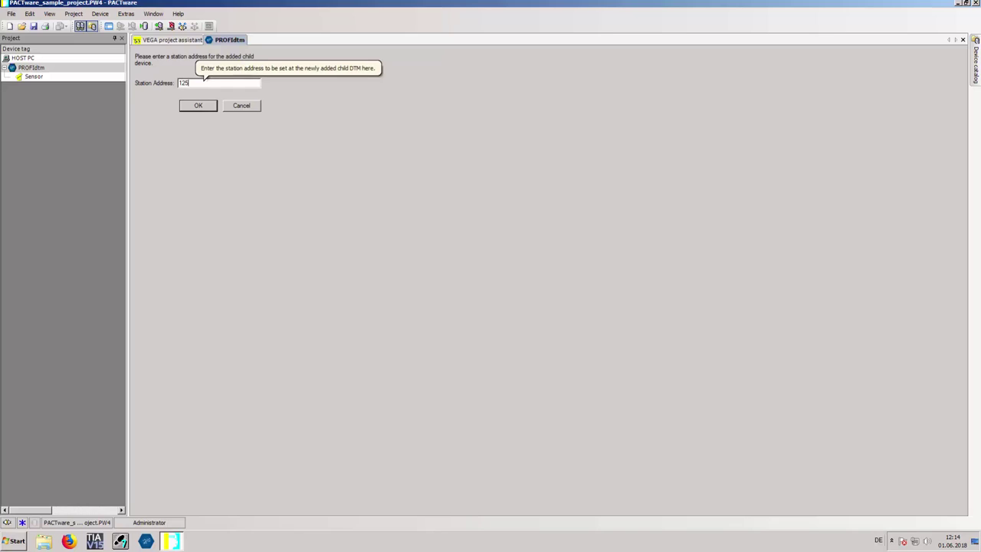
left_click(197, 106)
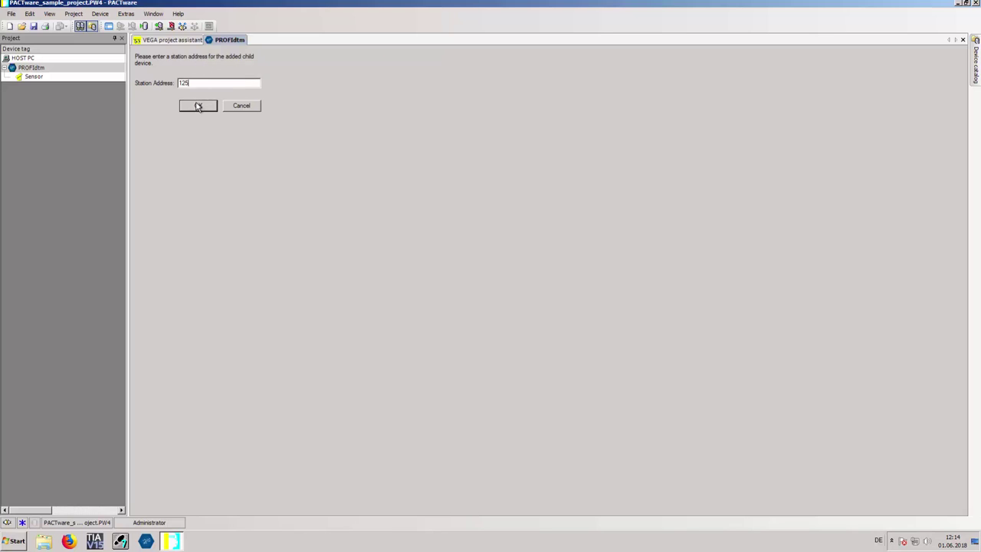
left_click(198, 106)
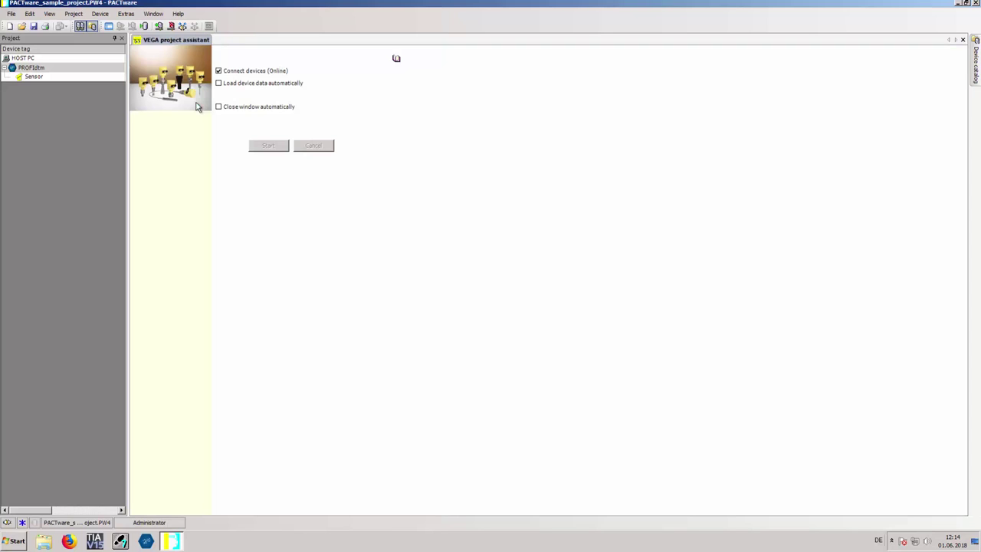
Connect the PROFIdtm master online, then connect the Sensor device.
right_click(42, 73)
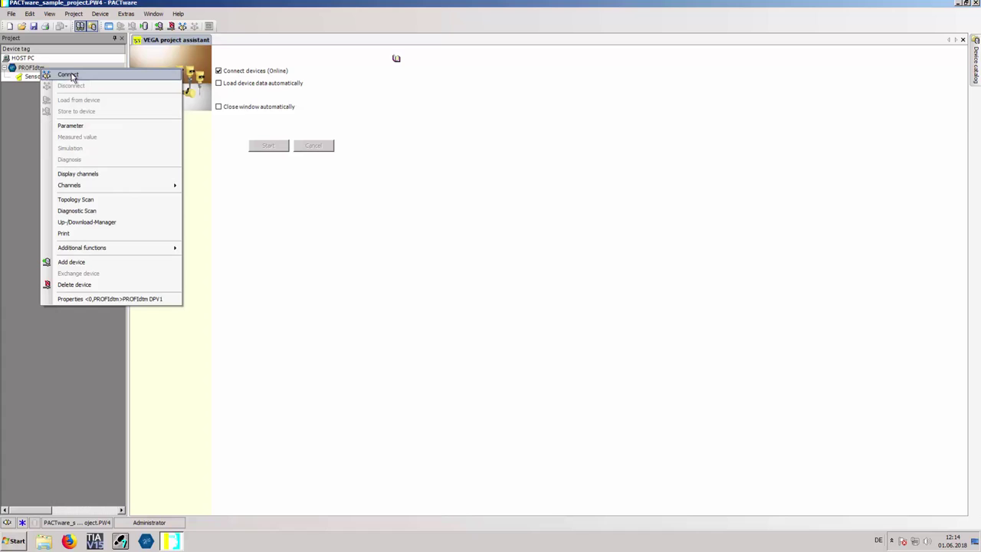
left_click(72, 76)
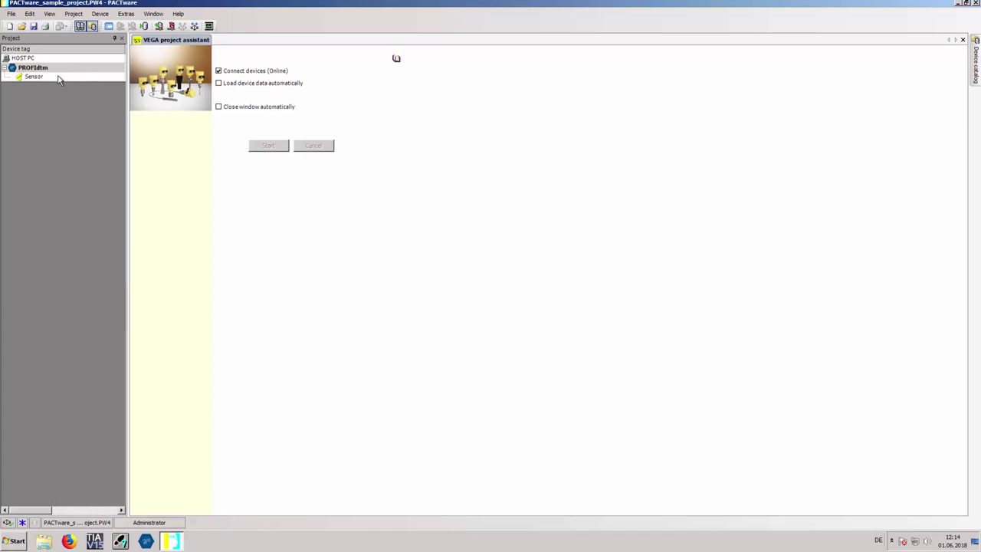
right_click(50, 79)
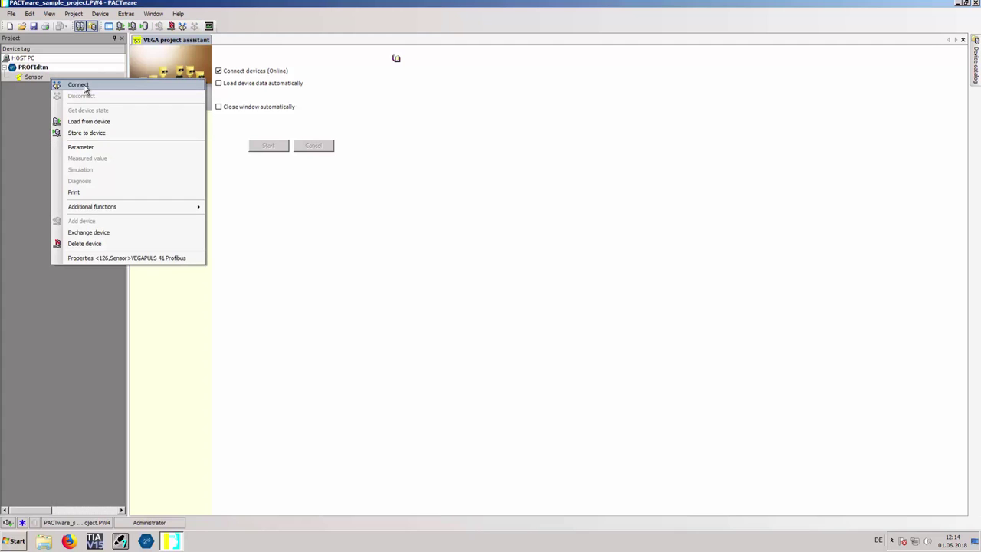
left_click(84, 89)
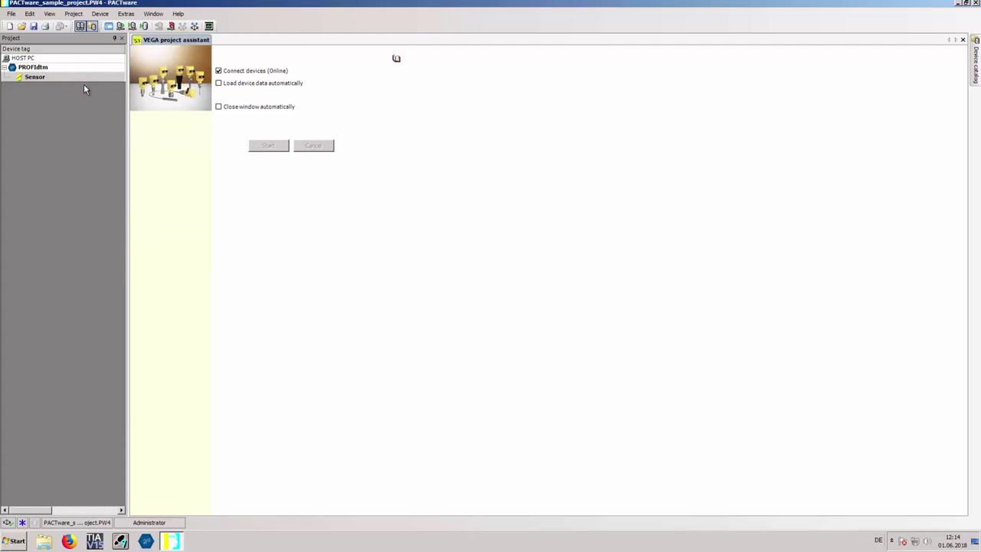
Change the Sensor's linearization to Horizontal cylindrical vessel and store it to the device.
double_click(35, 77)
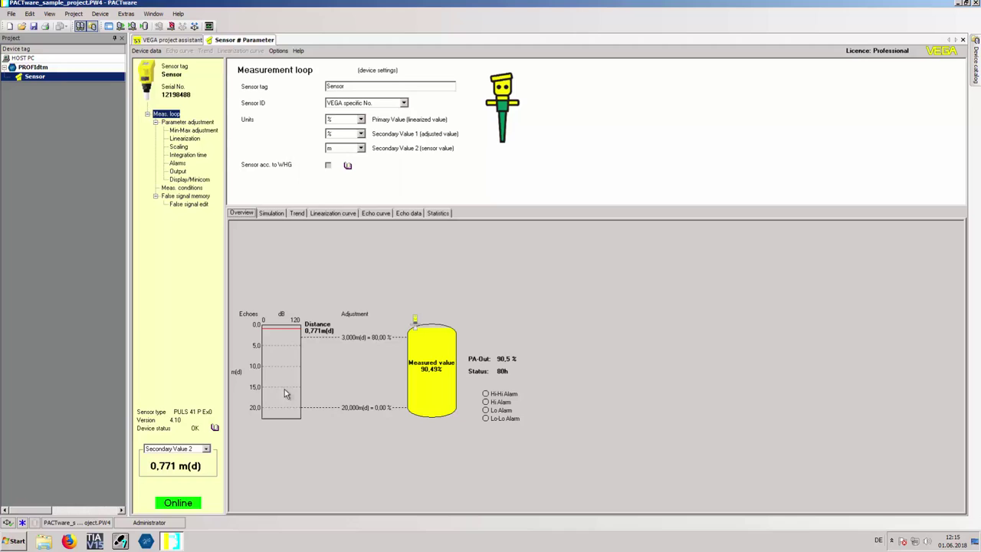
left_click(201, 124)
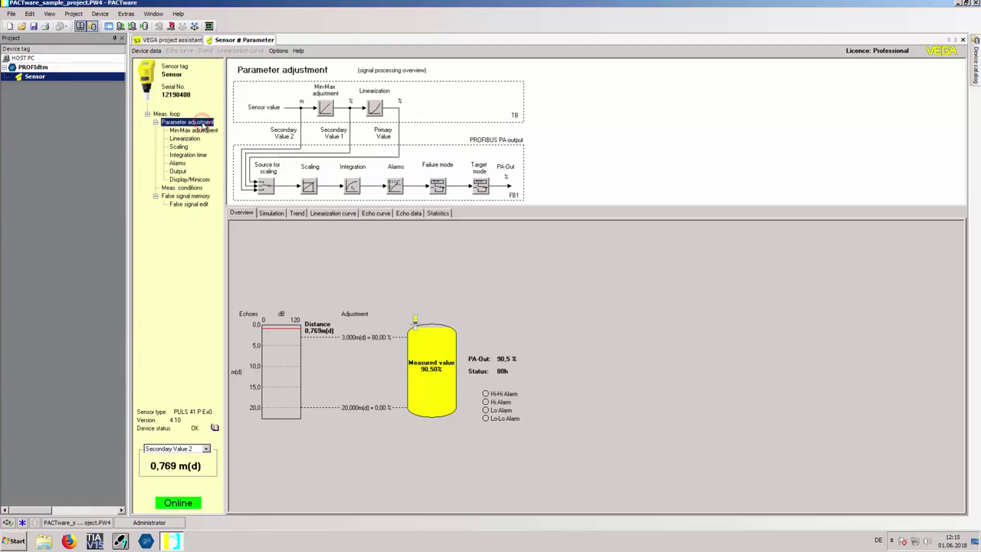
left_click(192, 139)
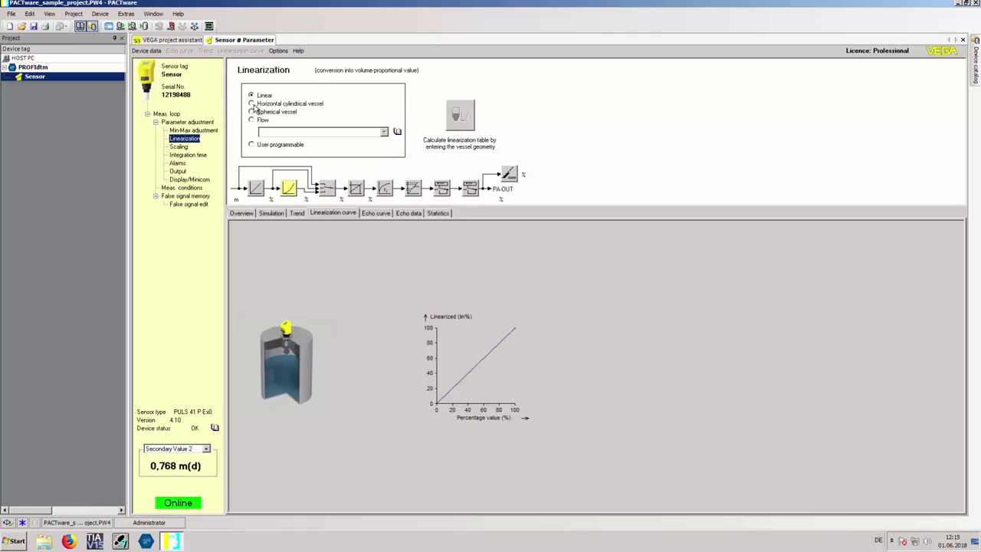
left_click(252, 103)
left_click(132, 28)
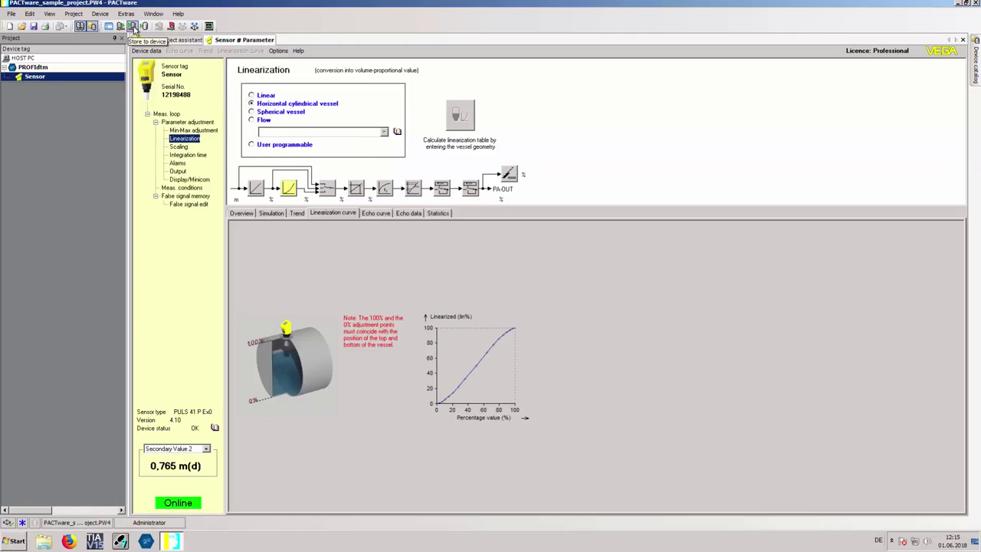